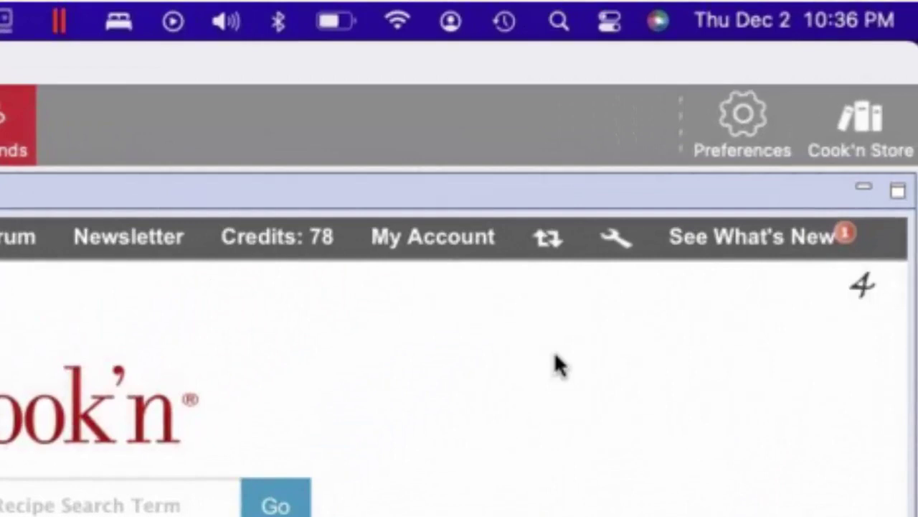
Step: In Preferences, show internet recipes in an external browser with the Capture Plugin
{"action": "left_click", "coordinate": [719, 122]}
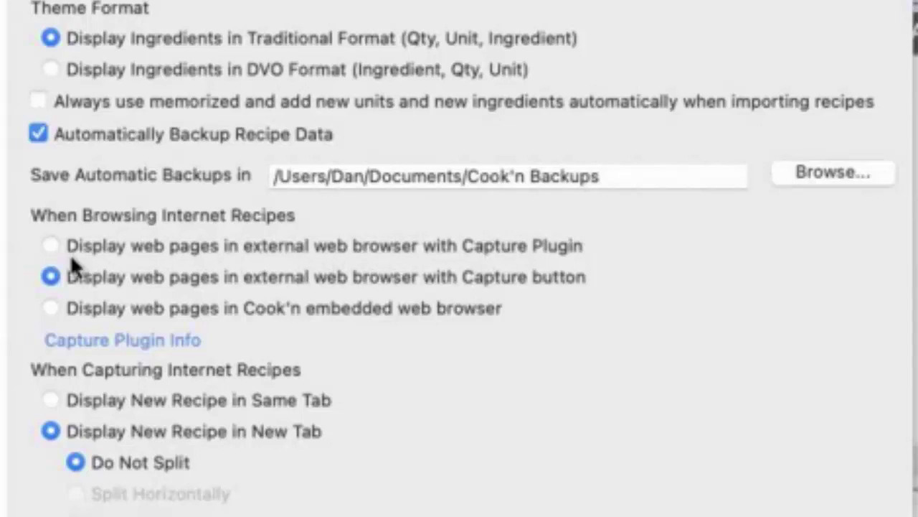
{"action": "left_click", "coordinate": [52, 246]}
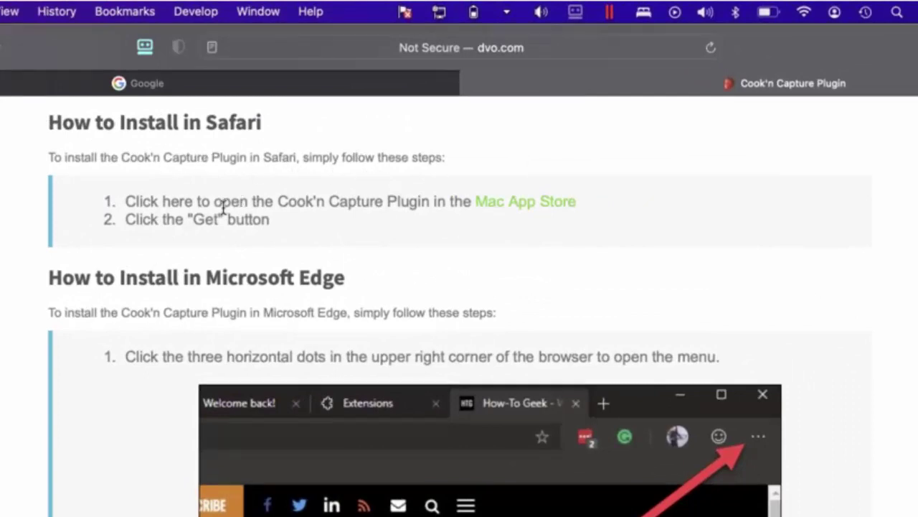
Step: Follow the 'Mac App Store' install link for the Cook'n Capture Plugin
{"action": "left_click", "coordinate": [510, 204]}
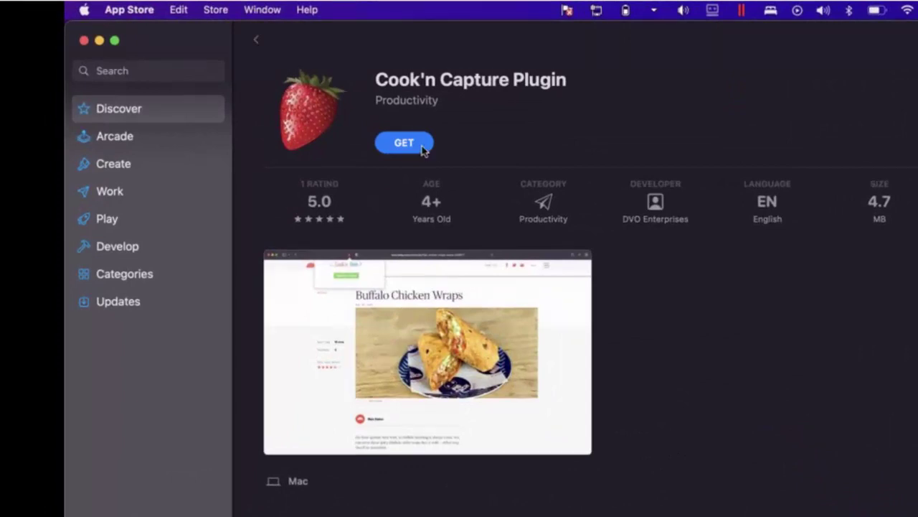
Step: Get and install the Cook'n Capture Plugin from its App Store page
{"action": "left_click", "coordinate": [423, 149]}
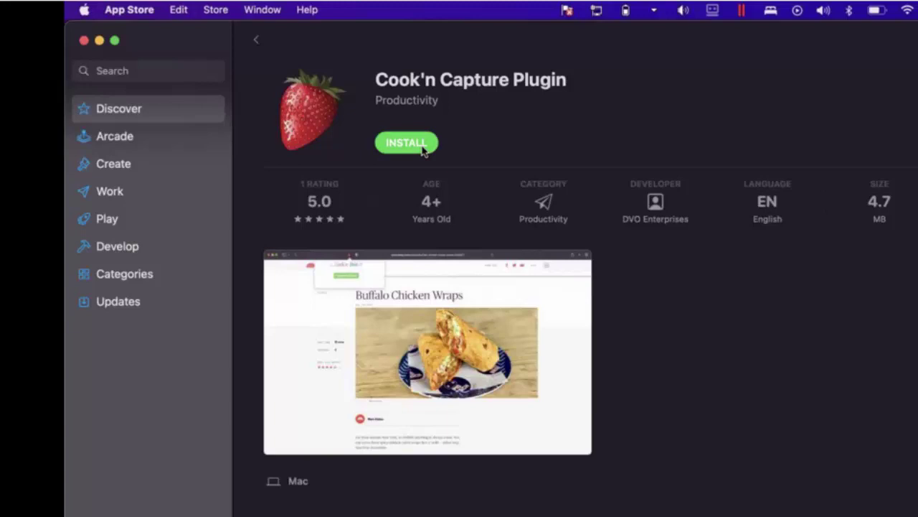
{"action": "left_click", "coordinate": [425, 146]}
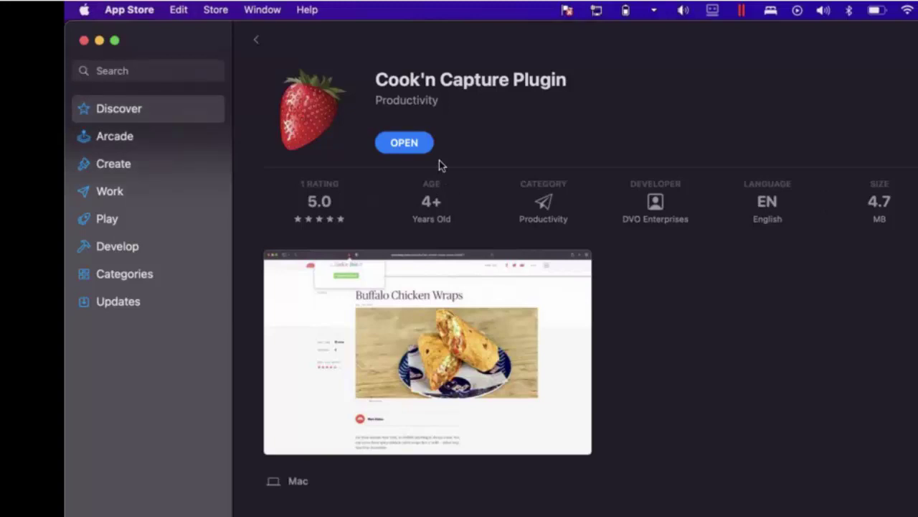
{"action": "left_click", "coordinate": [411, 143]}
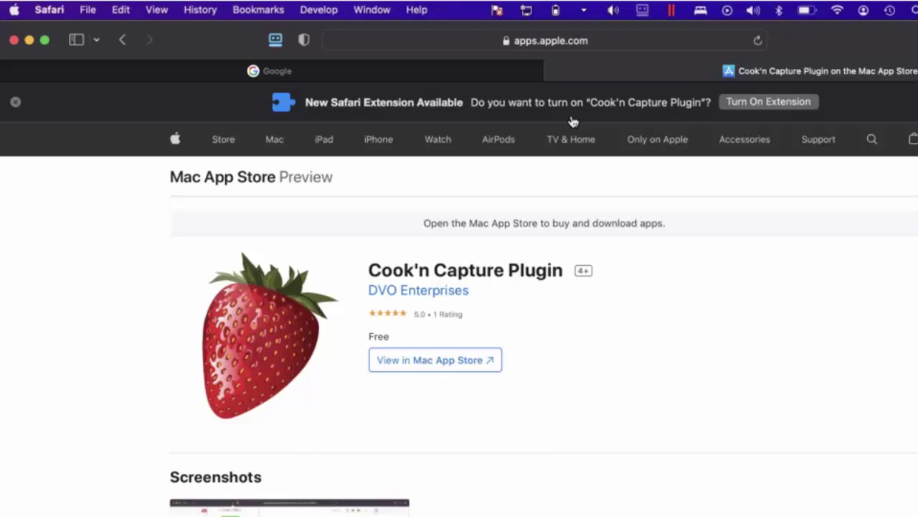
{"action": "left_click", "coordinate": [756, 105]}
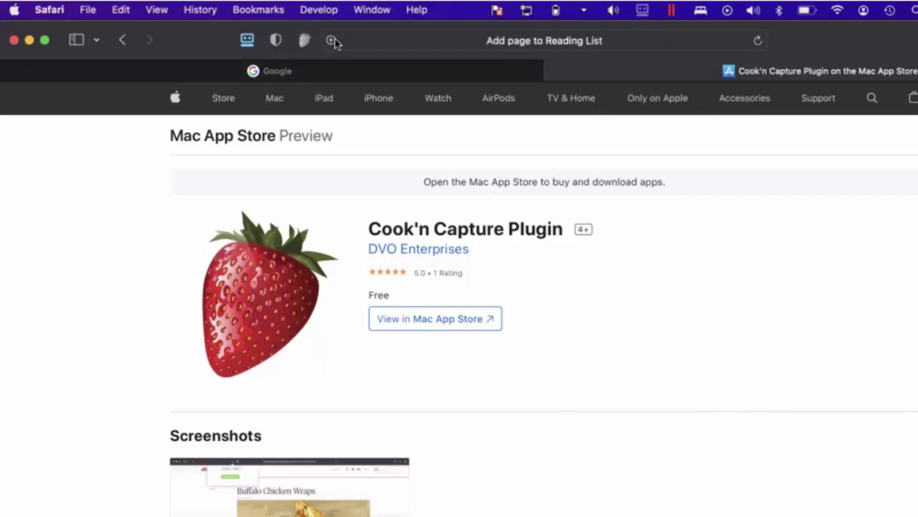
{"action": "left_click", "coordinate": [305, 41]}
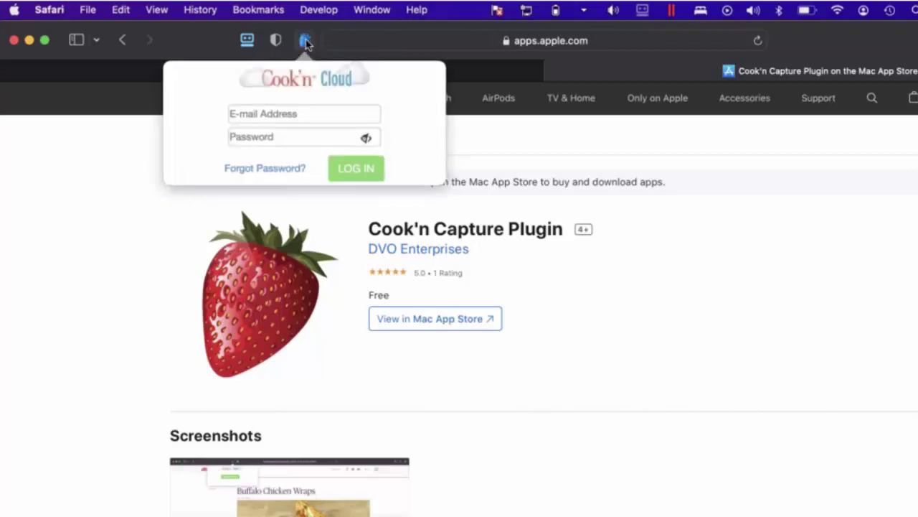
{"action": "left_click", "coordinate": [271, 115]}
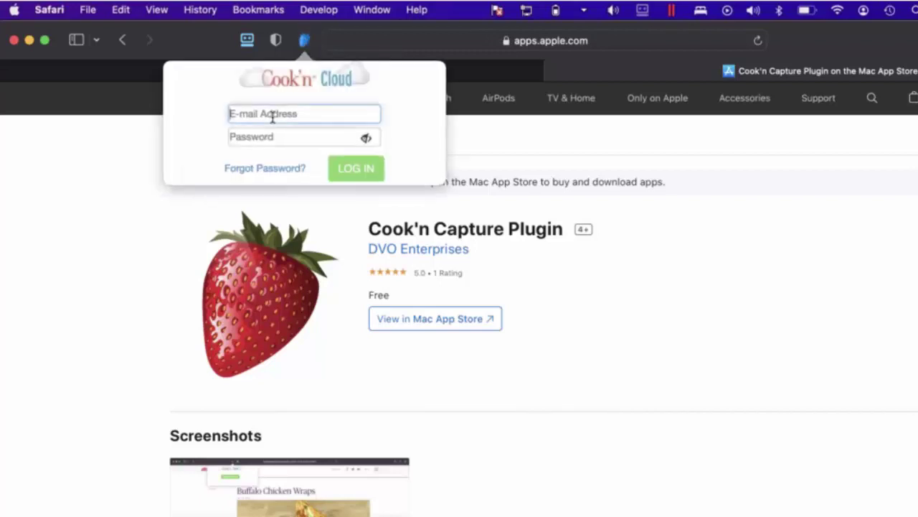
{"action": "key", "text": "Tab"}
{"action": "type", "text": "•••"}
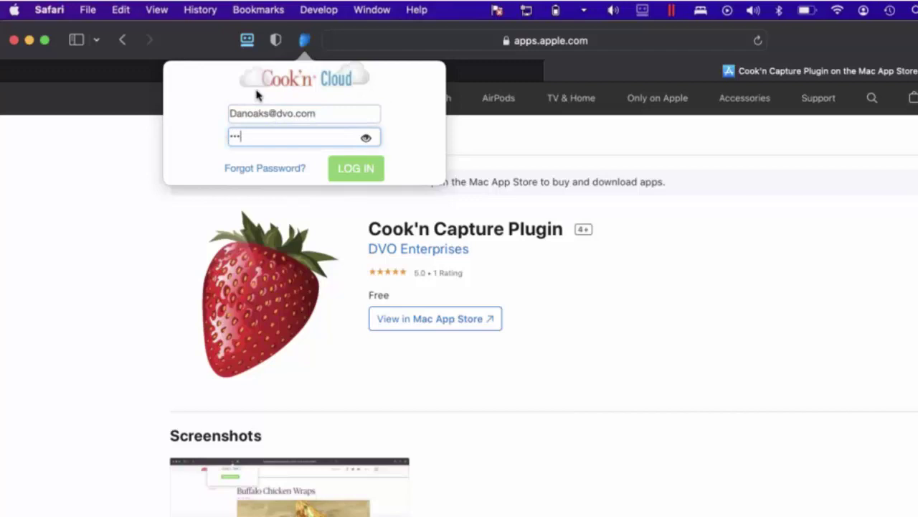
{"action": "type", "text": "••••"}
{"action": "key", "text": "Return"}
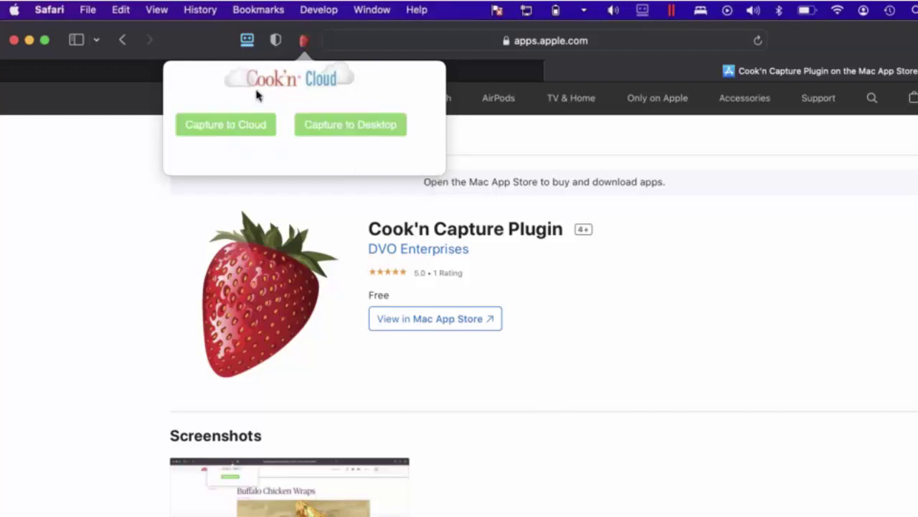
{"action": "left_click", "coordinate": [490, 62]}
Step: Apply and close Cook'n Preferences, then browse the Cook'n Home page
{"action": "key", "text": "super+Tab"}
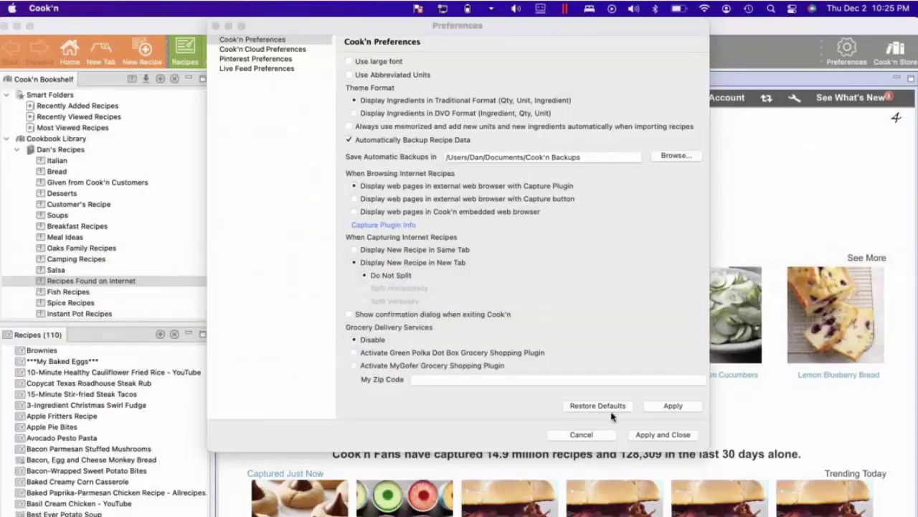
{"action": "left_click", "coordinate": [663, 435]}
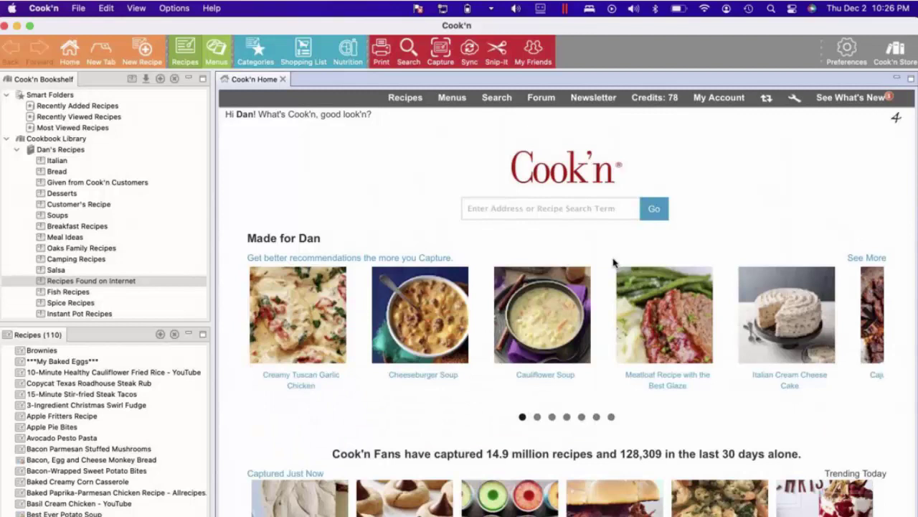
{"action": "scroll", "coordinate": [613, 263], "scroll_direction": "down", "scroll_amount": 5}
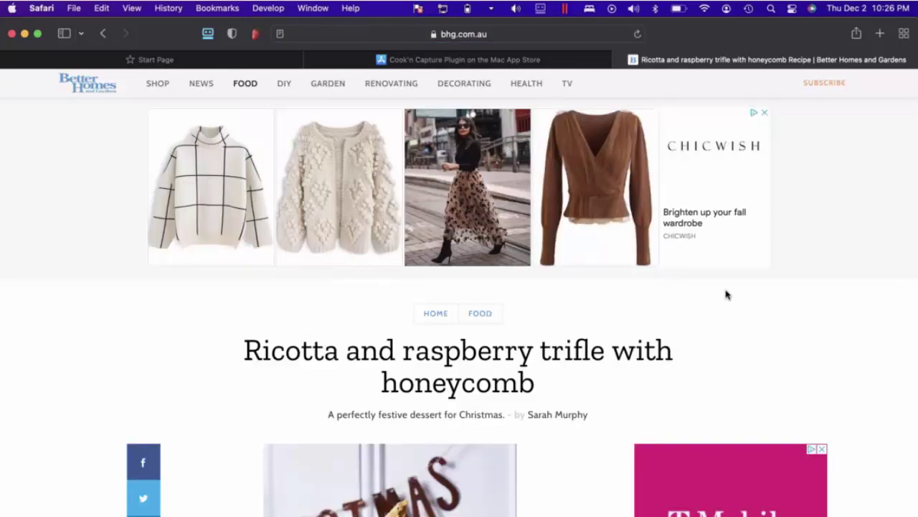
Step: Capture the Ricotta and raspberry trifle with honeycomb recipe to the Cook'n desktop
{"action": "scroll", "coordinate": [726, 294], "scroll_direction": "down", "scroll_amount": 5}
{"action": "scroll", "coordinate": [726, 296], "scroll_direction": "down", "scroll_amount": 3}
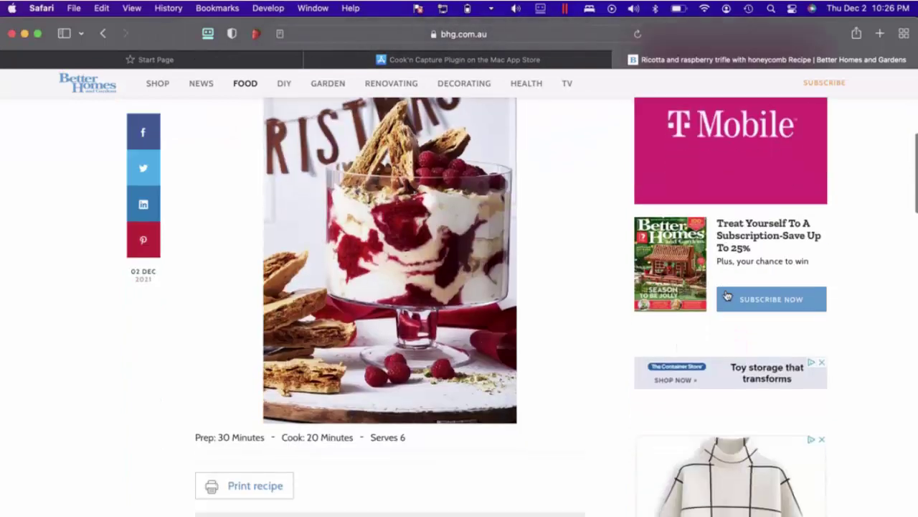
{"action": "scroll", "coordinate": [726, 295], "scroll_direction": "down", "scroll_amount": 3}
{"action": "scroll", "coordinate": [724, 292], "scroll_direction": "down", "scroll_amount": 3}
{"action": "scroll", "coordinate": [718, 290], "scroll_direction": "down", "scroll_amount": 4}
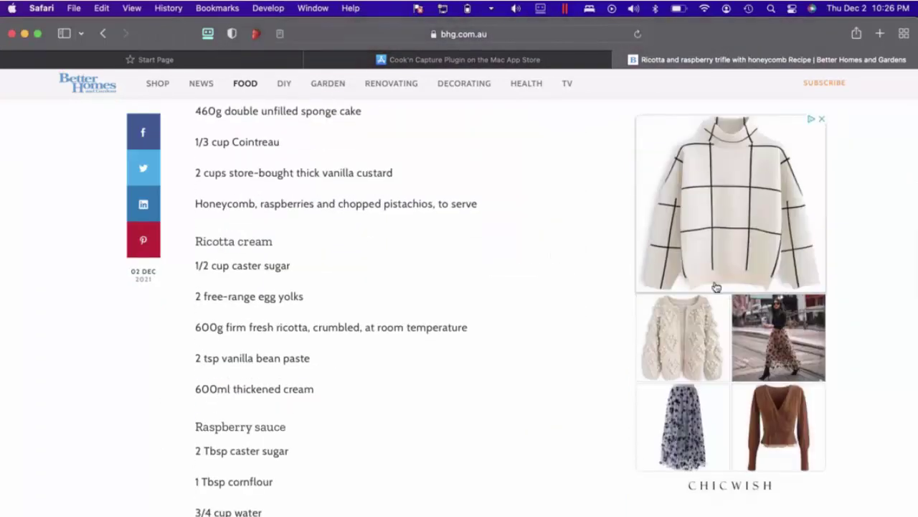
{"action": "left_click", "coordinate": [255, 35]}
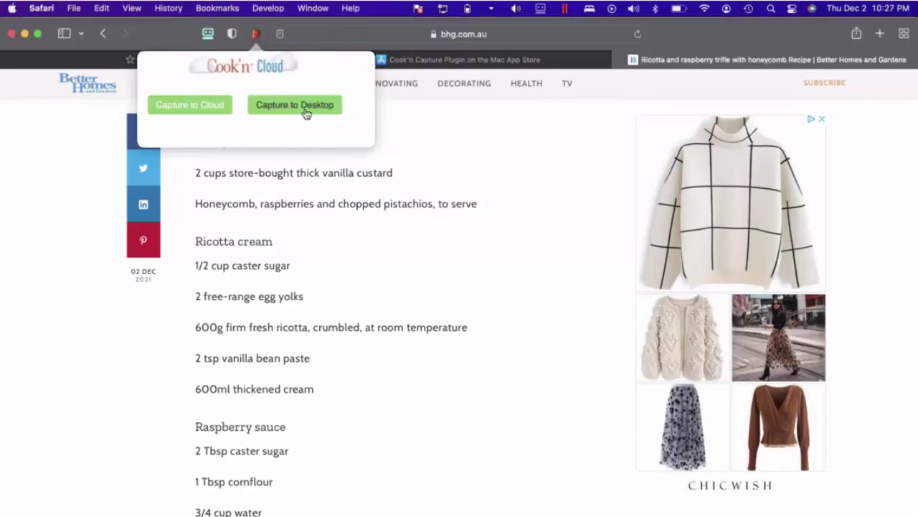
{"action": "left_click", "coordinate": [307, 113]}
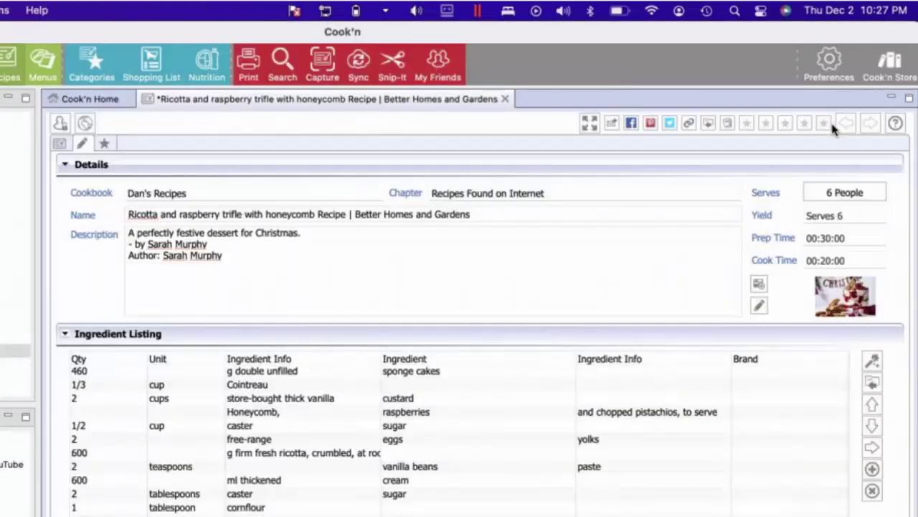
Step: Switch the captured trifle recipe from edit mode to its recipe-card view
{"action": "left_click", "coordinate": [60, 145]}
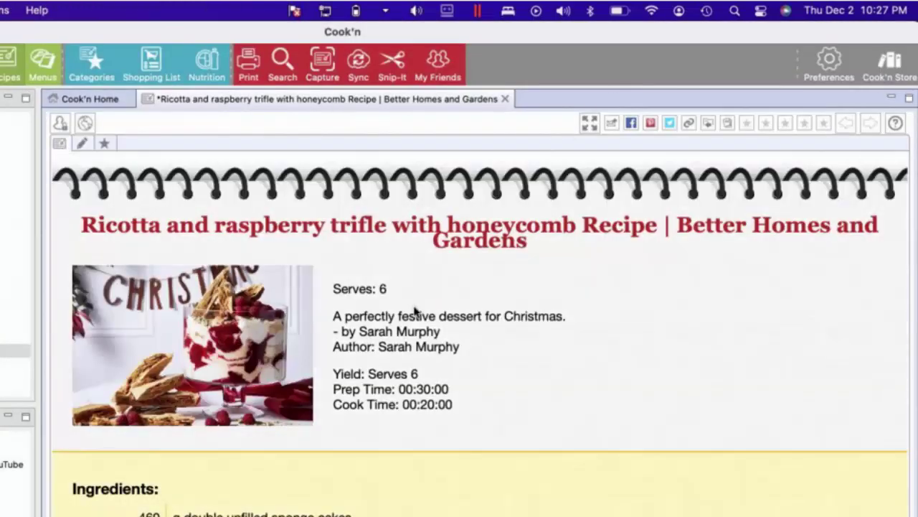